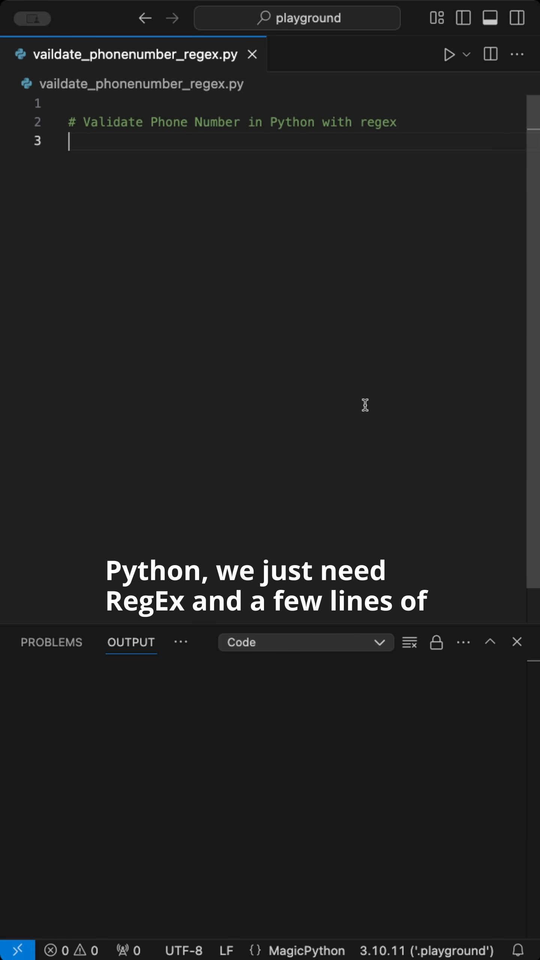
text(imp)
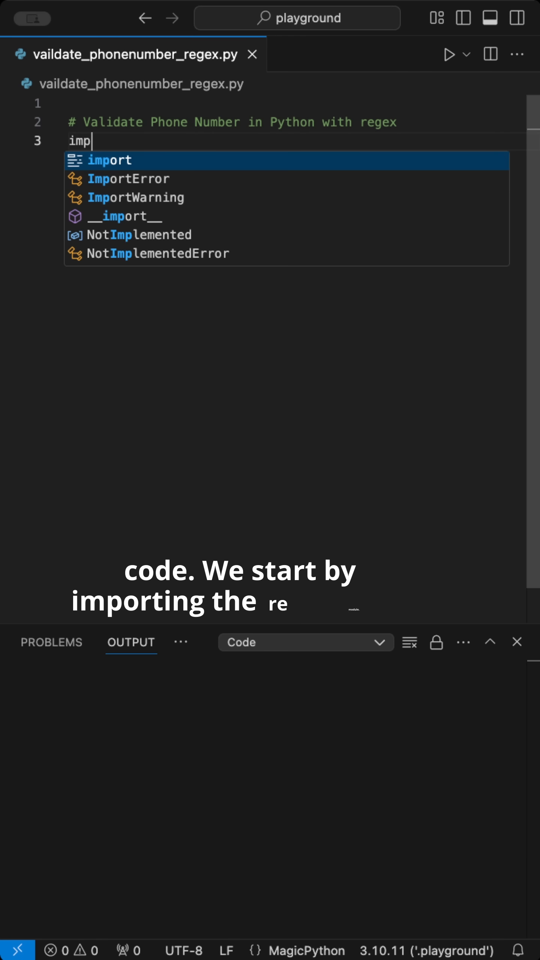
text(ort re)
- Start the script with 'import re' followed by a blank line before the function
key(Escape)
key(Return)
key(Return)
text(def val)
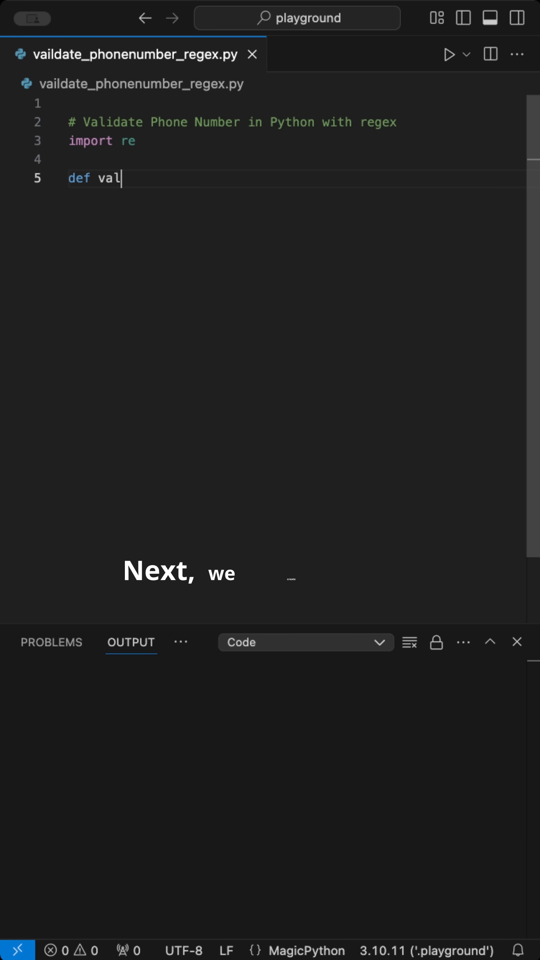
text(idate_phone)
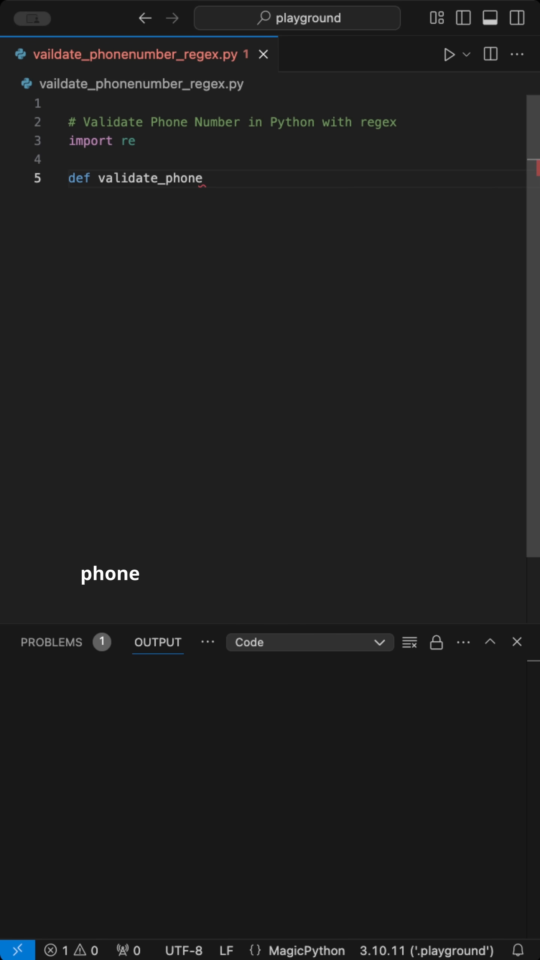
text(_number())
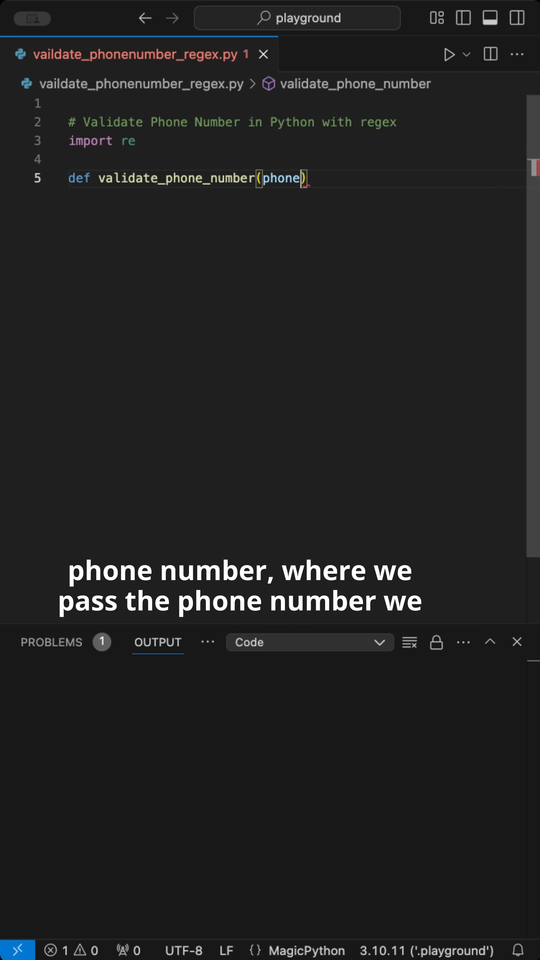
text(_number):)
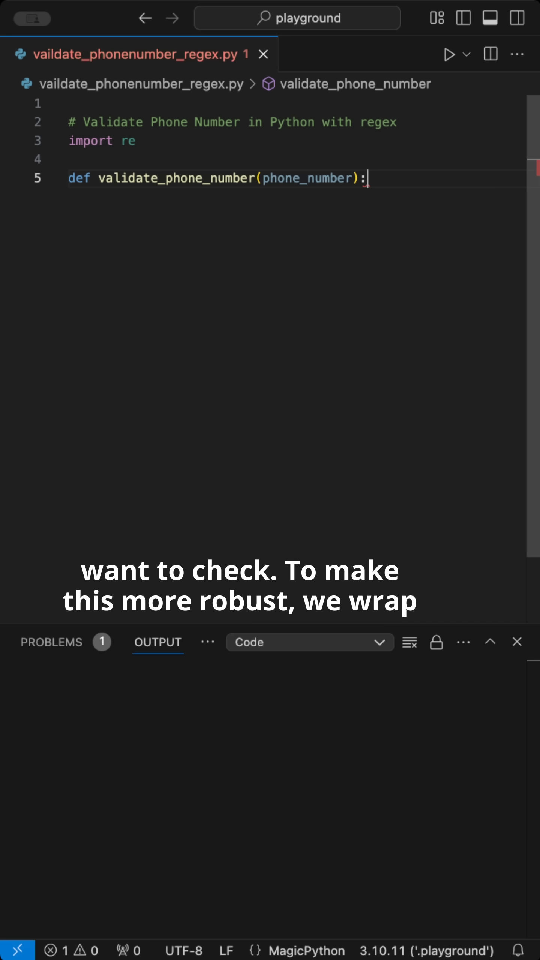
text(try)
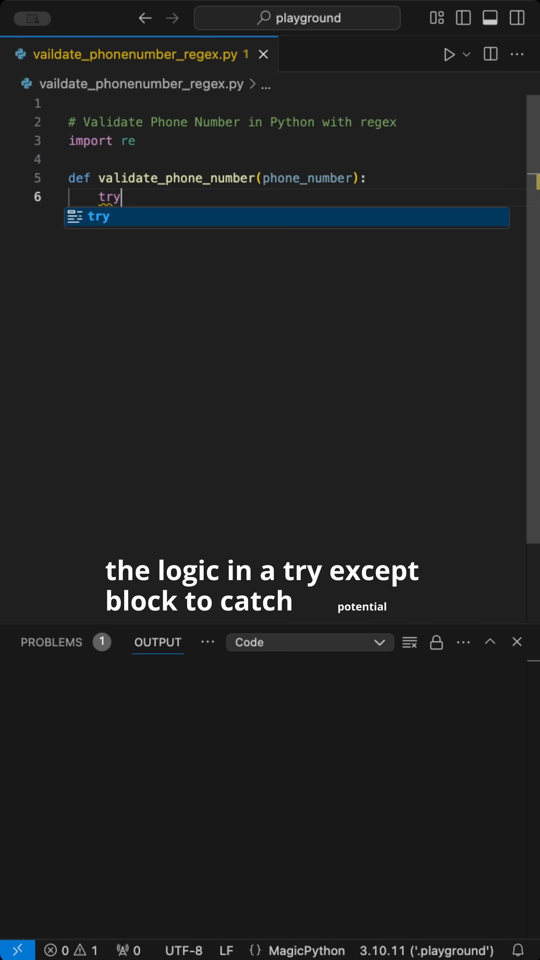
text(:)
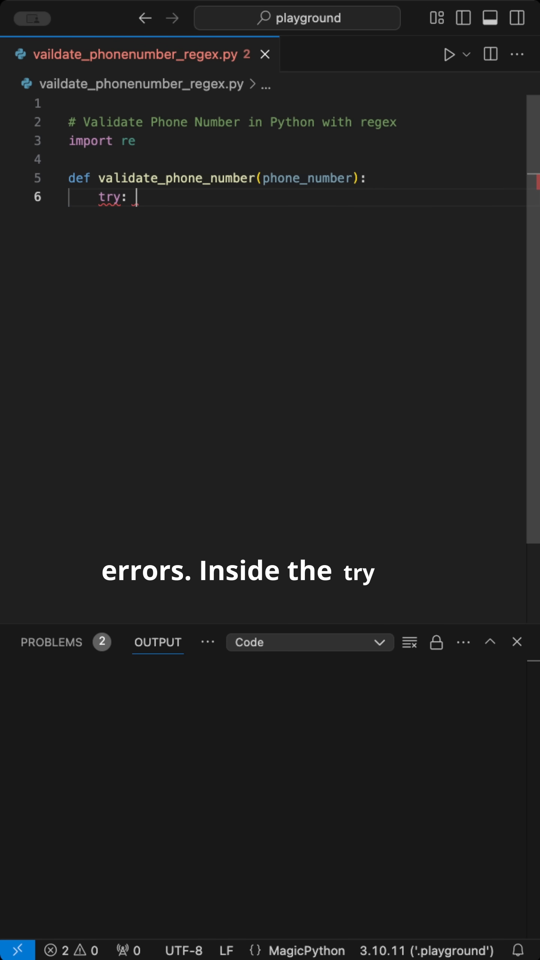
- Inside try, assign phone_regex = re.compile( with the pattern on its own line
key(Return)
text(p)
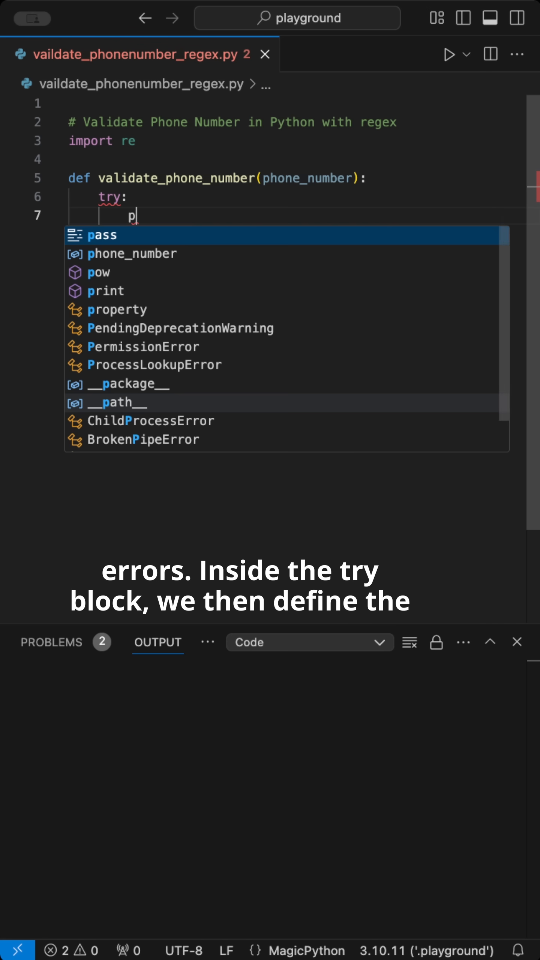
text(hone)
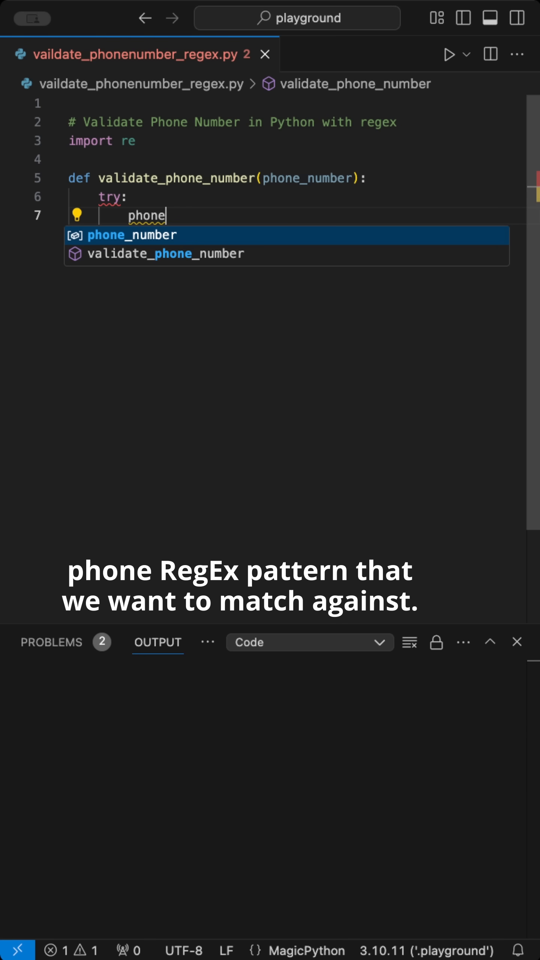
text(_regex)
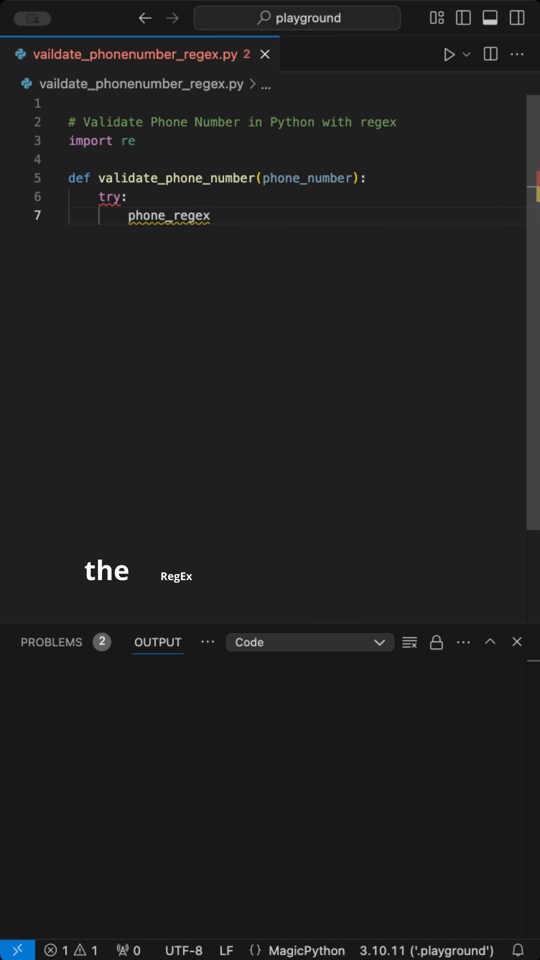
text( = re.co)
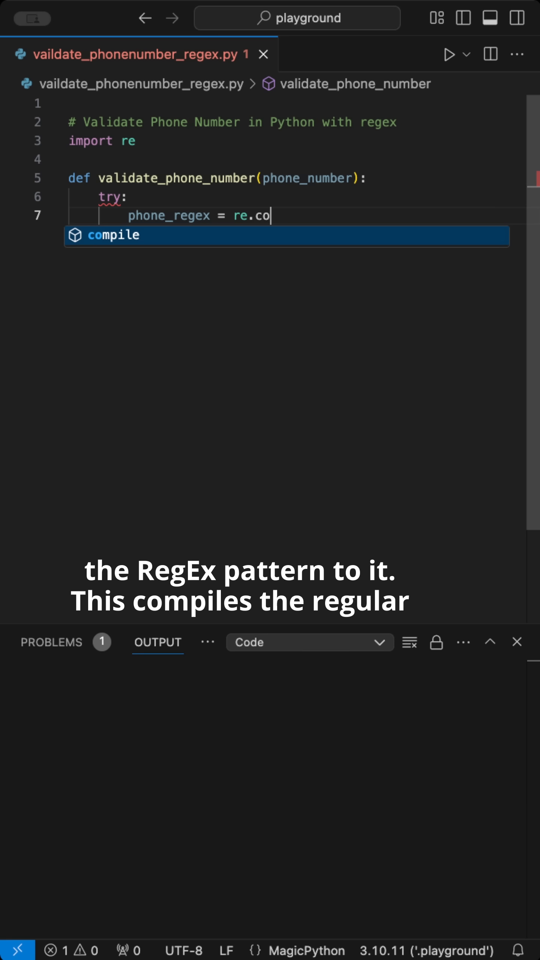
key(Tab)
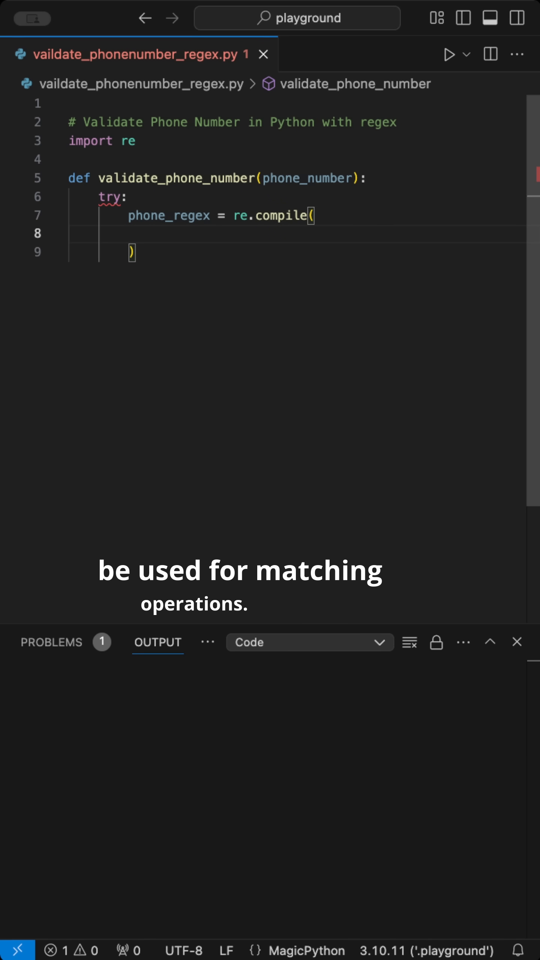
text(r")
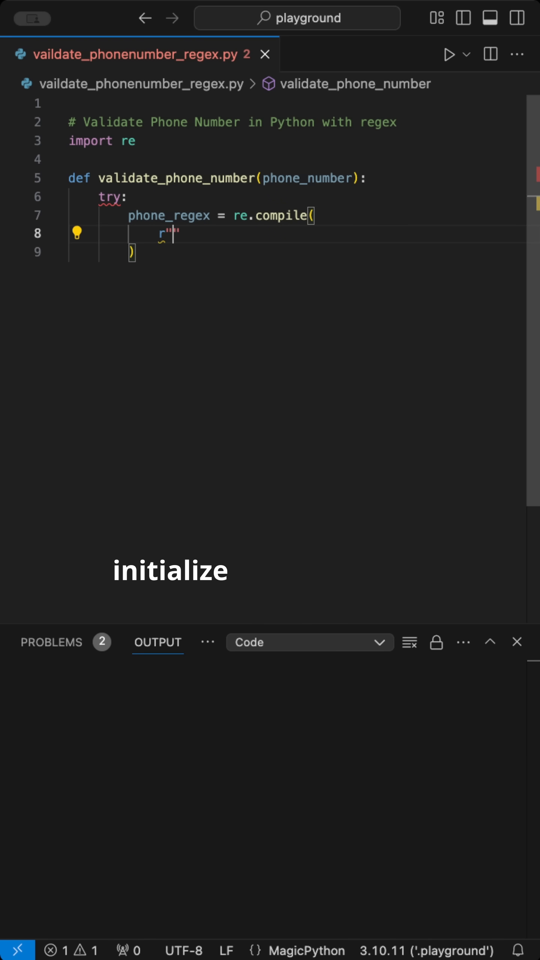
text(^)
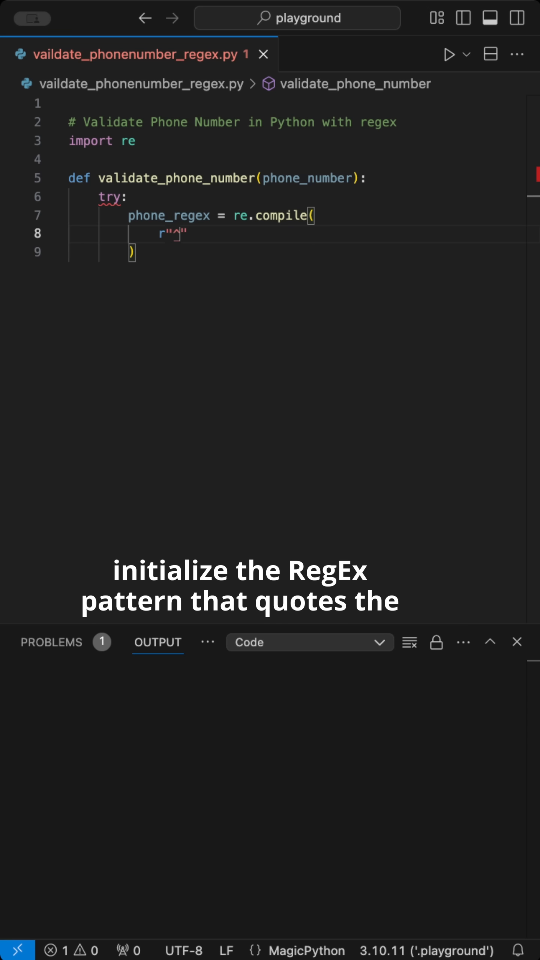
text(\)
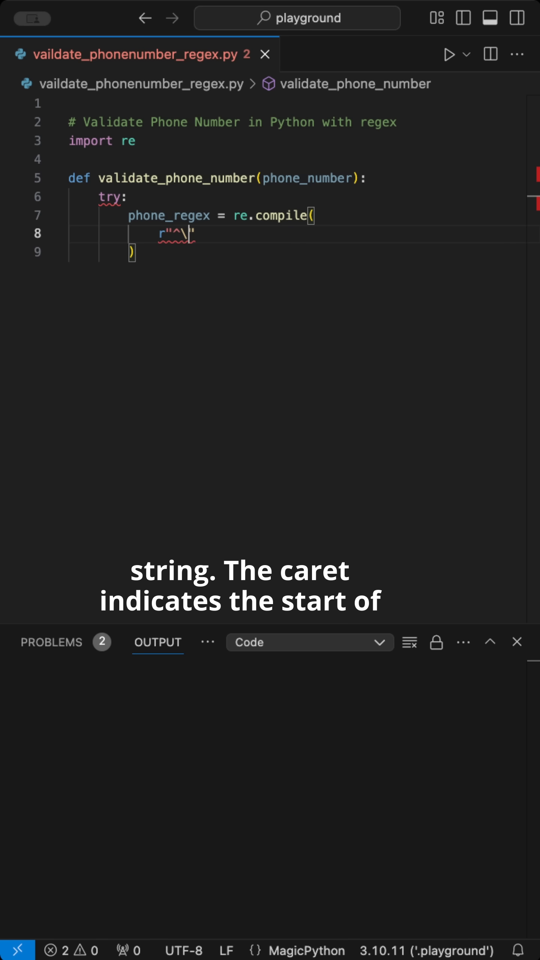
text(+)
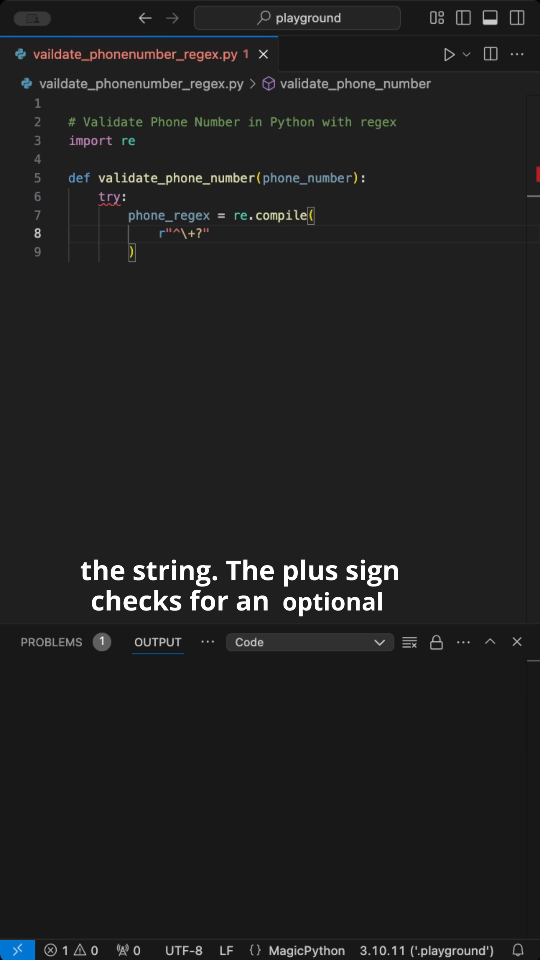
text(?1?\)
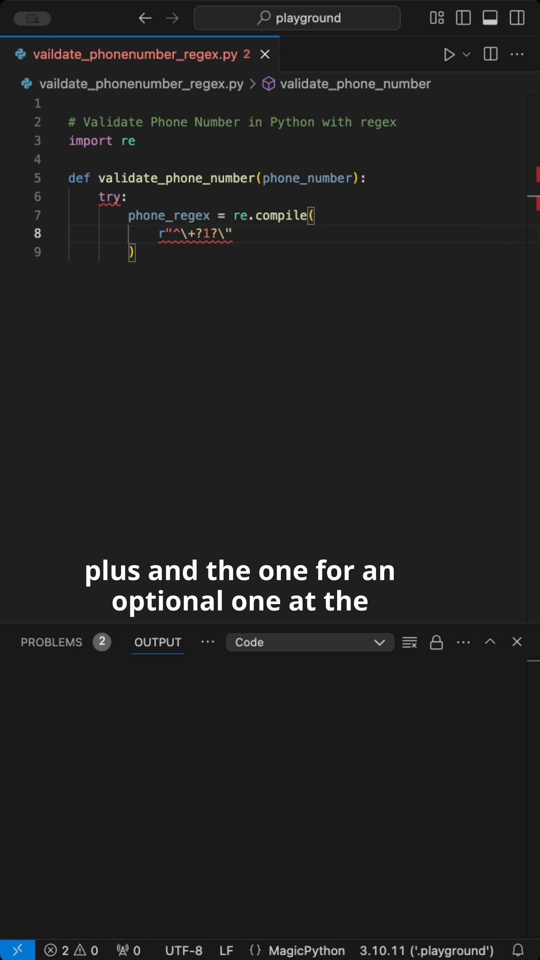
text(d{)
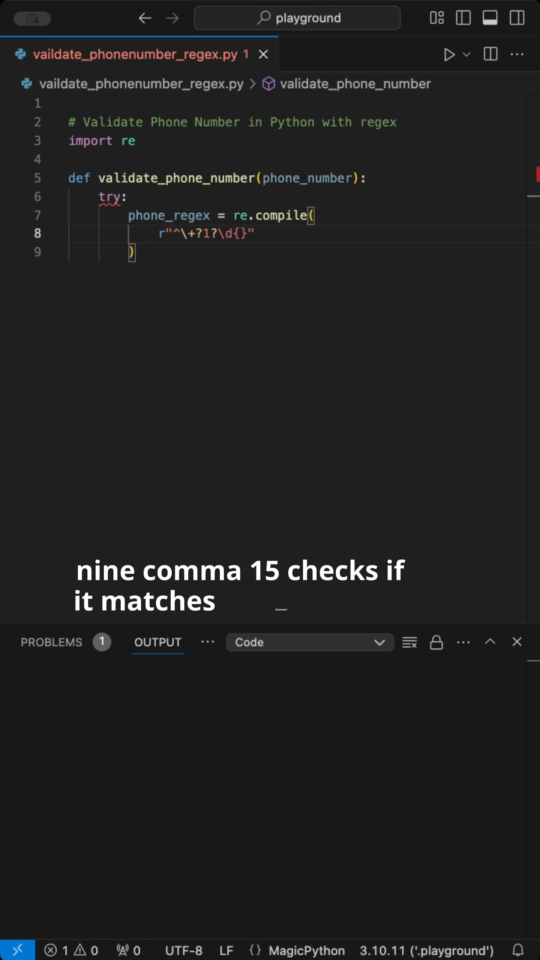
text(9,15})
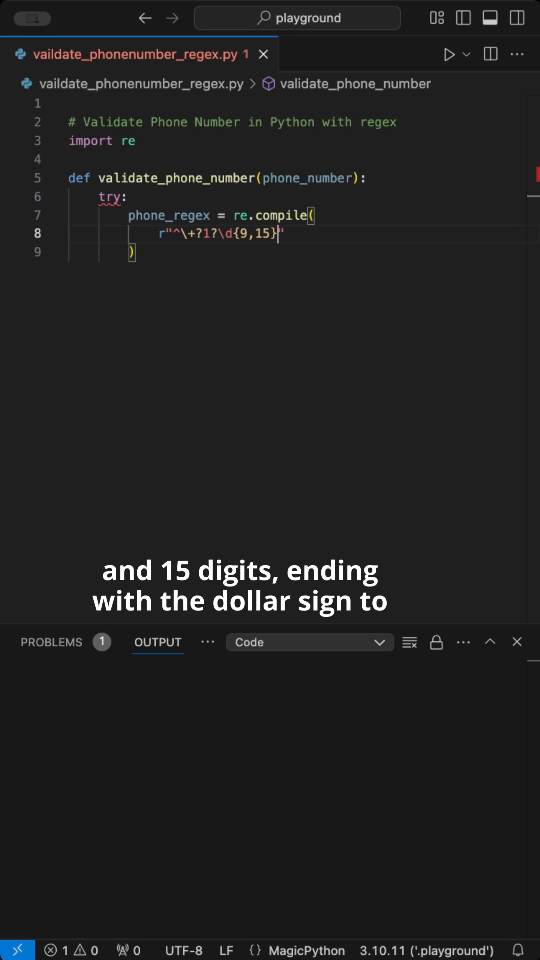
text($)
- Return True when re.match(phone_regex, phone_number) succeeds, else return False
key(Down)
key(Return)
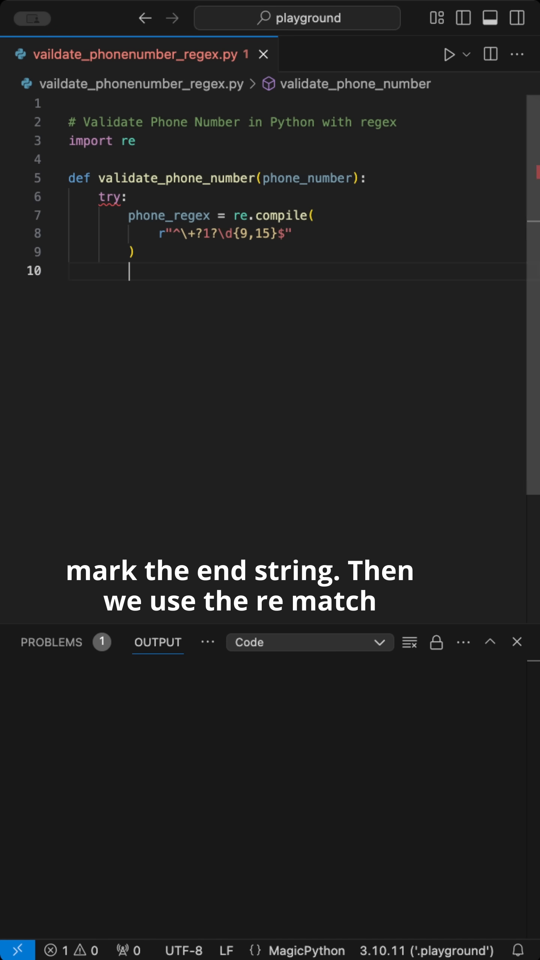
text(if re.match(pho)
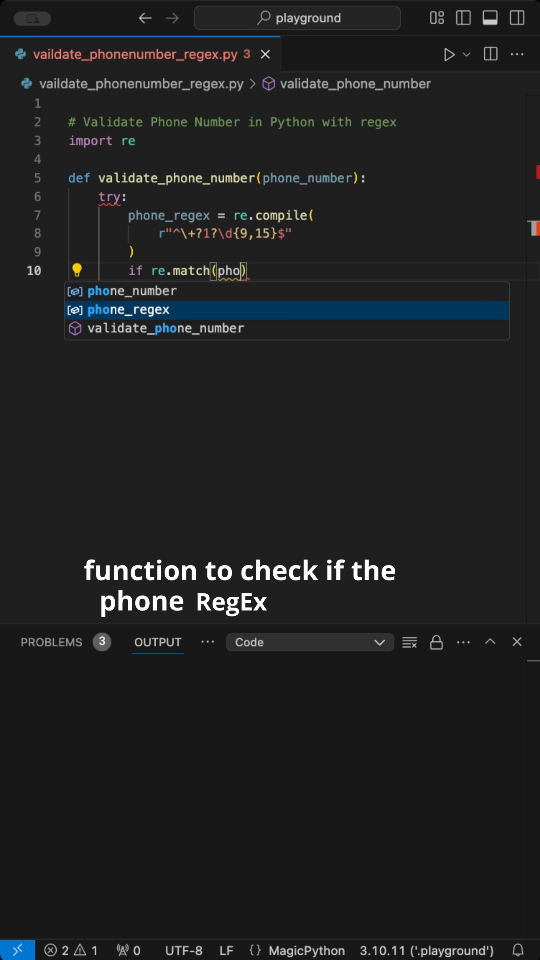
key(Down)
key(Tab)
text(, pho)
key(Tab)
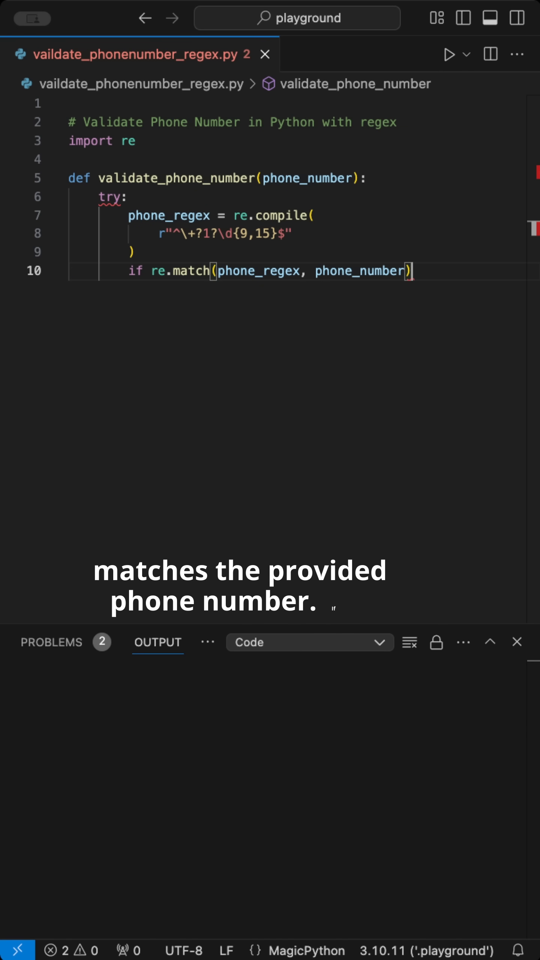
text():)
key(Return)
text(return True)
key(Return)
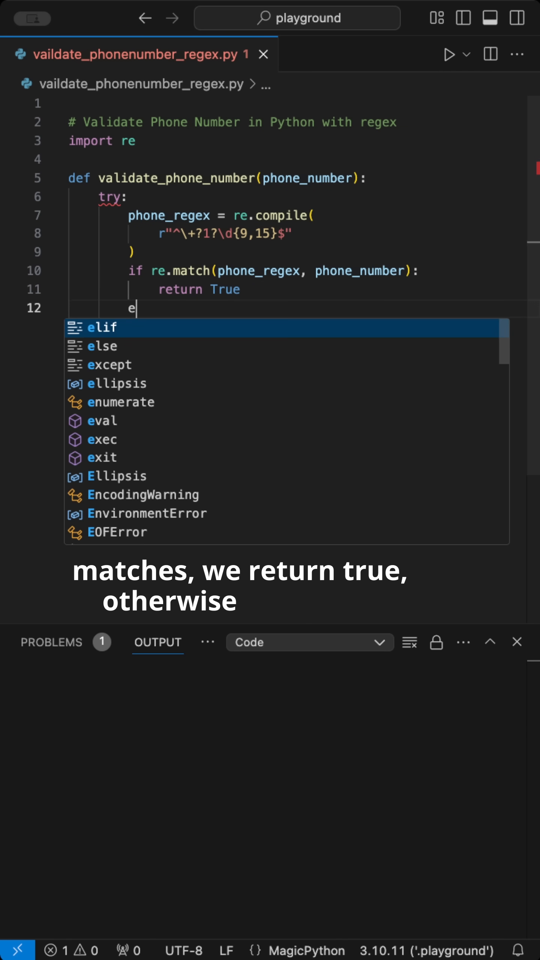
text(lse:)
key(Return)
text(return False)
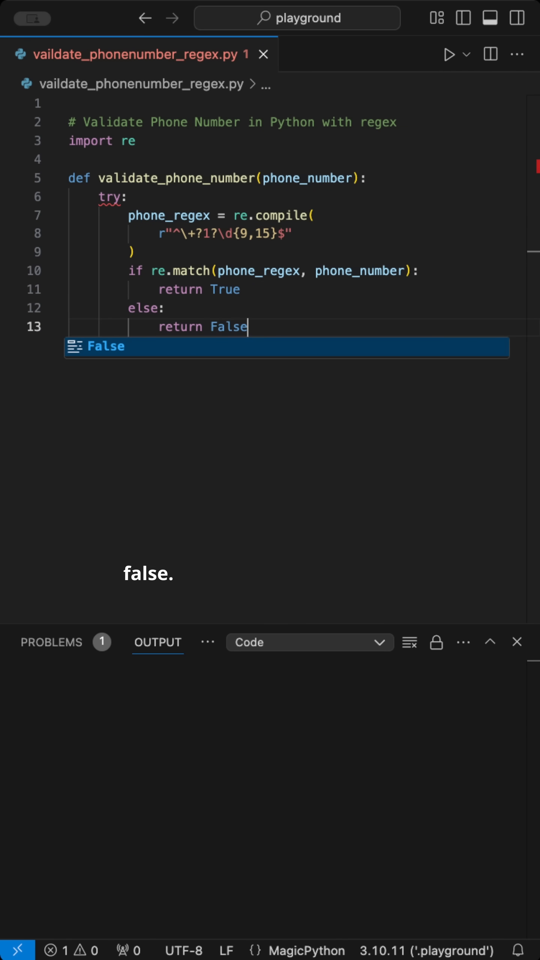
- Add an except Exception block that prints the error and returns False
key(Return)
key(BackSpace)
text(except )
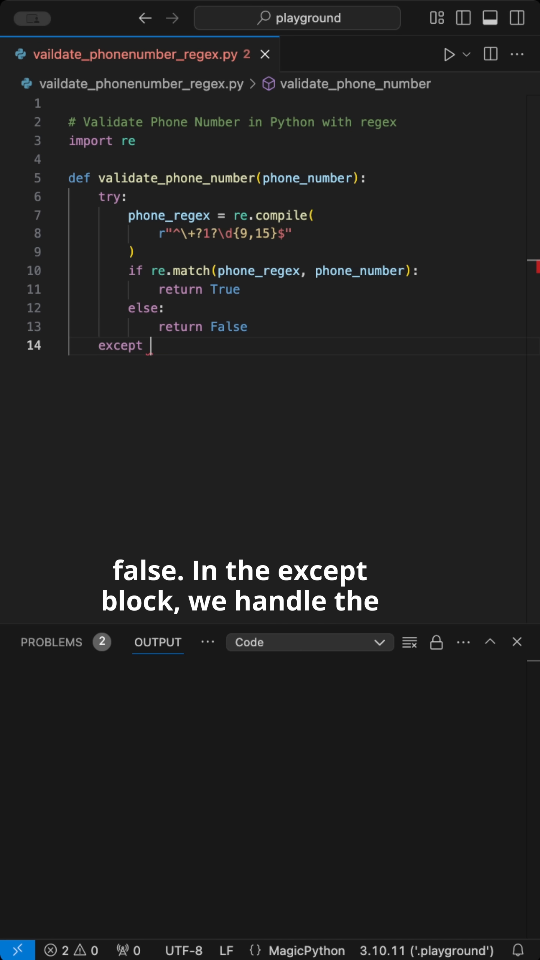
text(Exception as e:)
key(Return)
text(print(f)
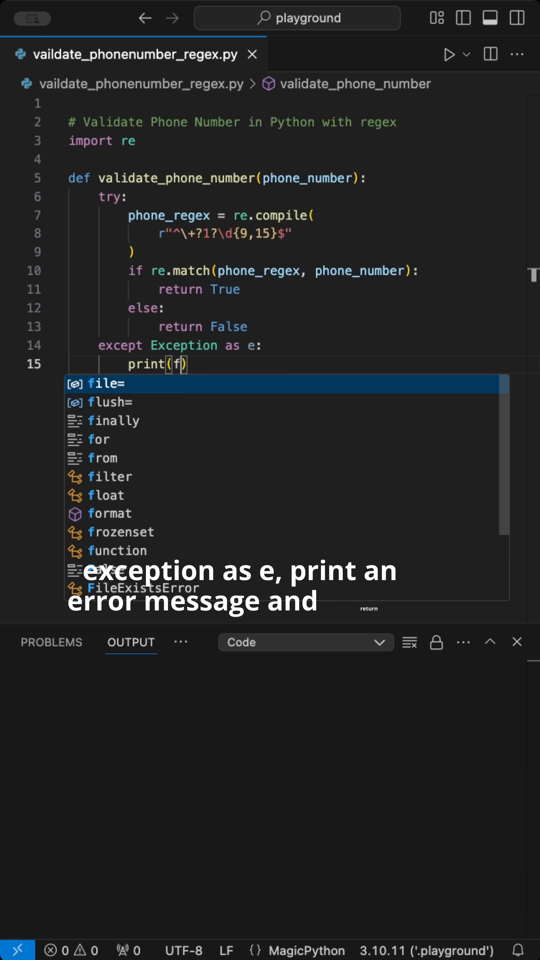
text("An error occured: {e})
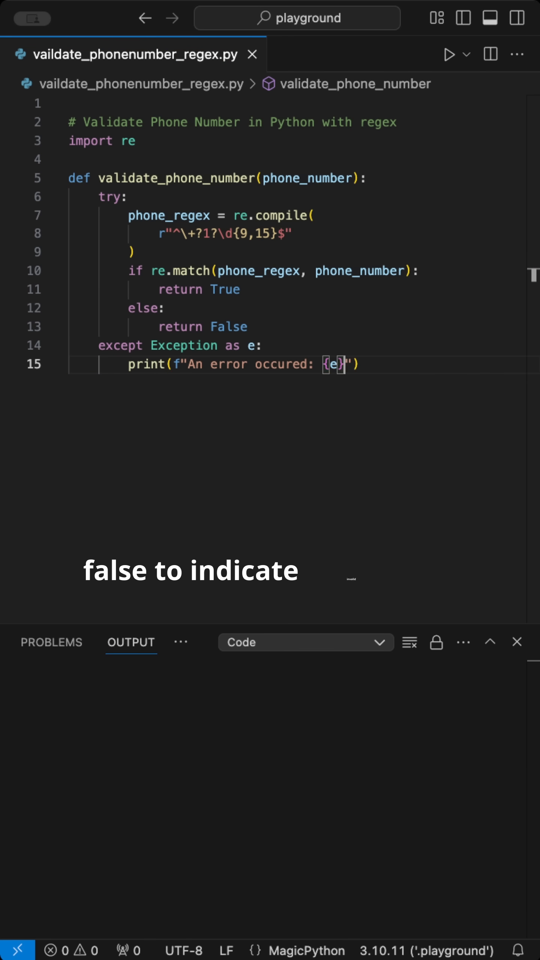
key(End)
key(Return)
text(return F)
key(Return)
key(Return)
key(Return)
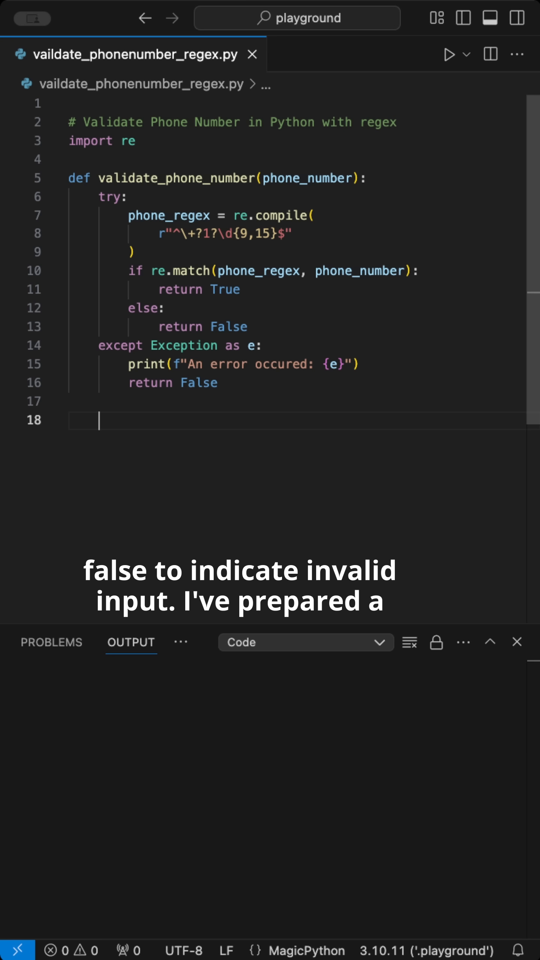
- Paste the phone_numbers list of five test numbers below the function
key(ctrl+v)
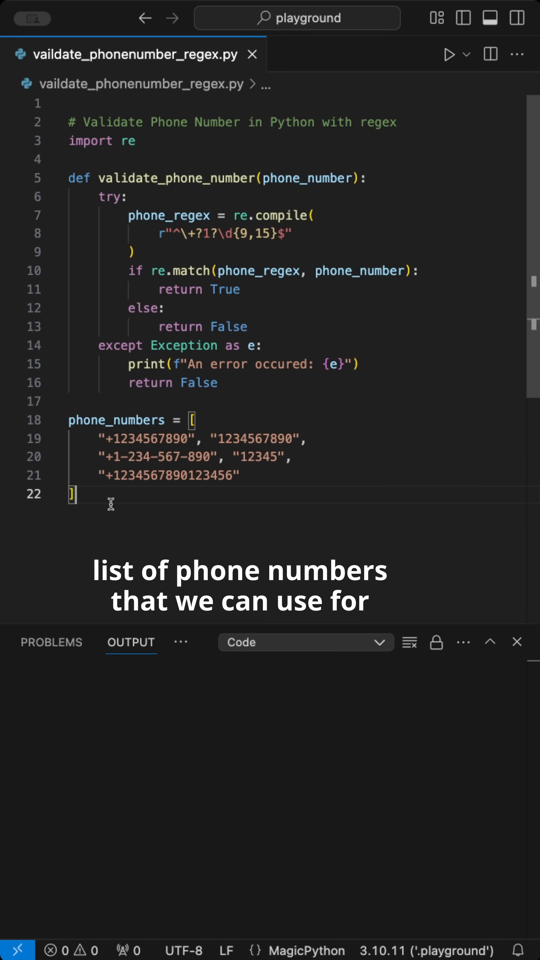
key(Return)
key(Return)
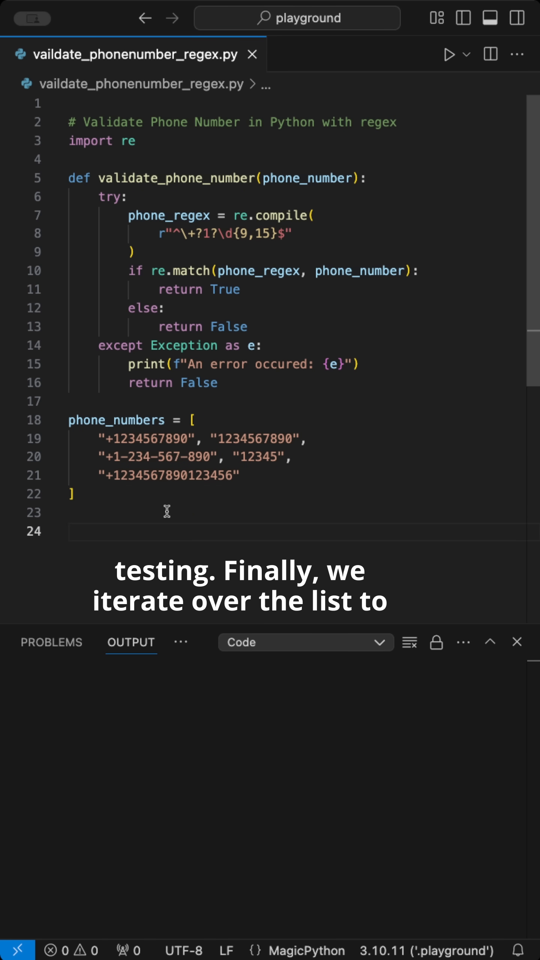
scroll(167, 511, down, 5)
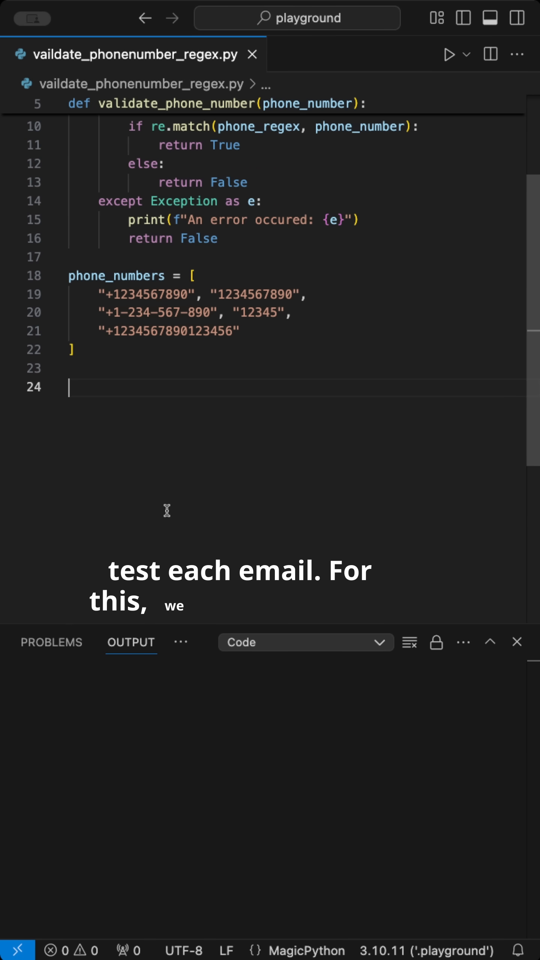
text(for pn in p)
- Loop over phone_numbers, calling validate_phone_number and printing each number as valid or invalid
key(Down)
key(Down)
key(Tab)
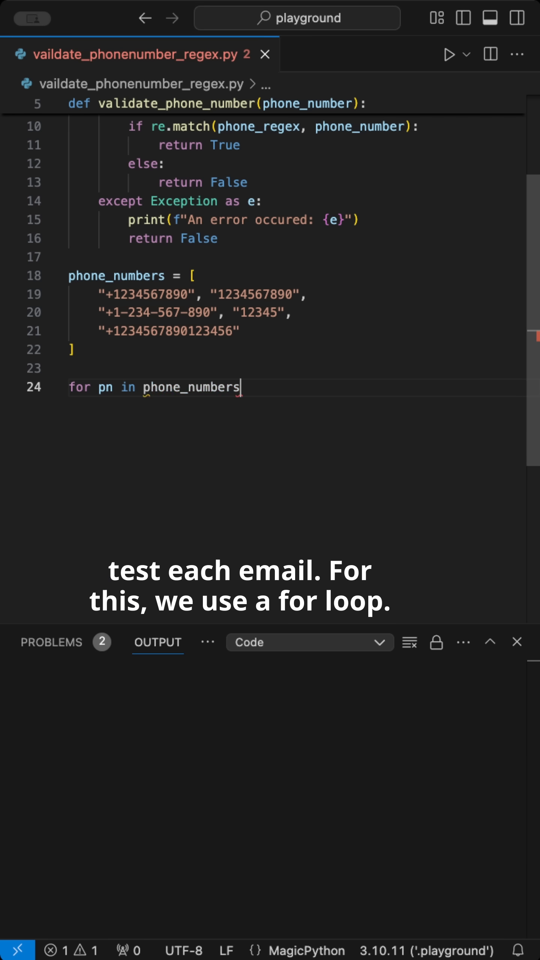
text(:)
key(Return)
text(is_valid = )
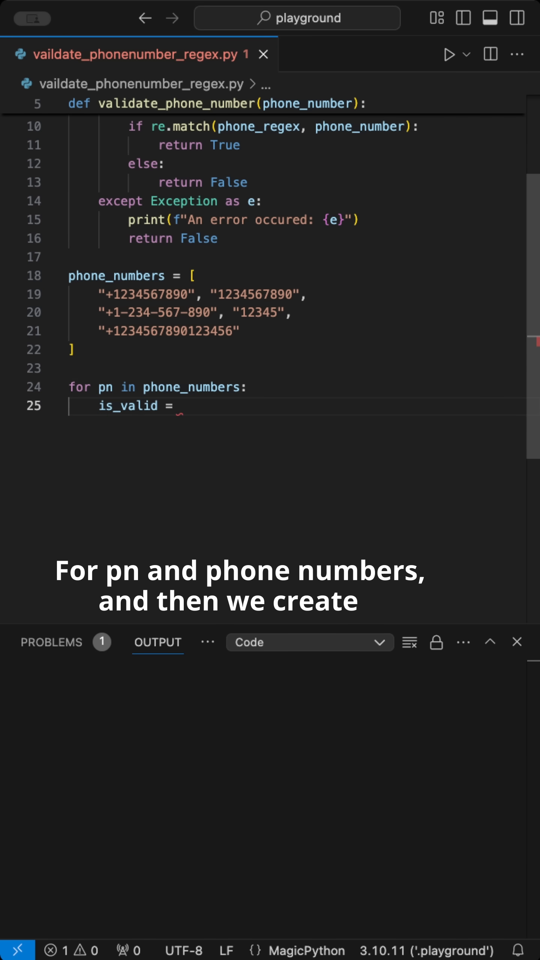
text(validate_phone_number(pn):)
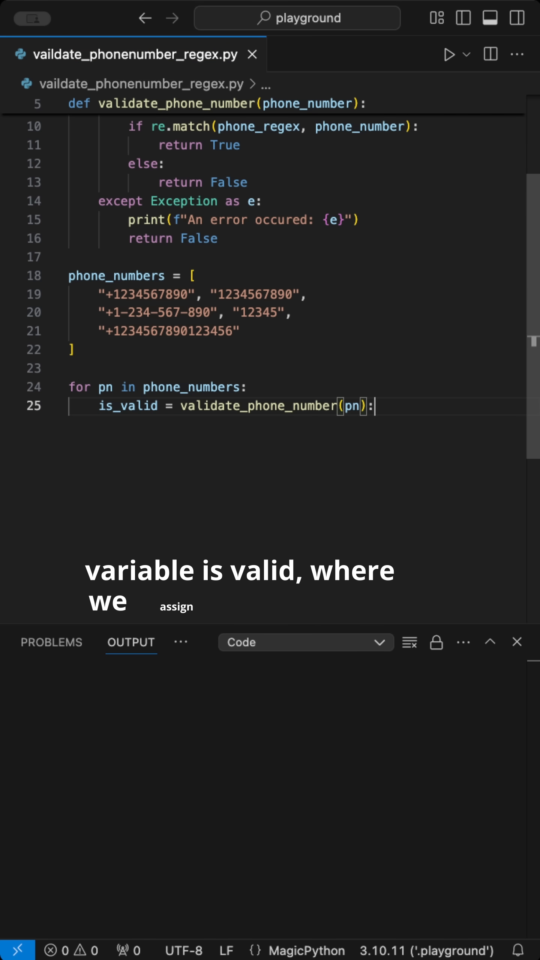
key(Return)
text(print(f")
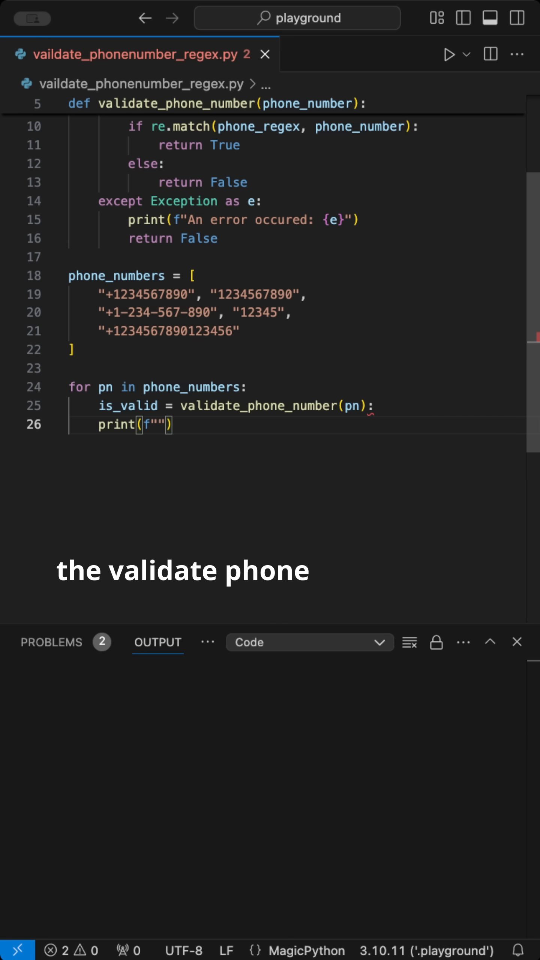
text({pn}: )
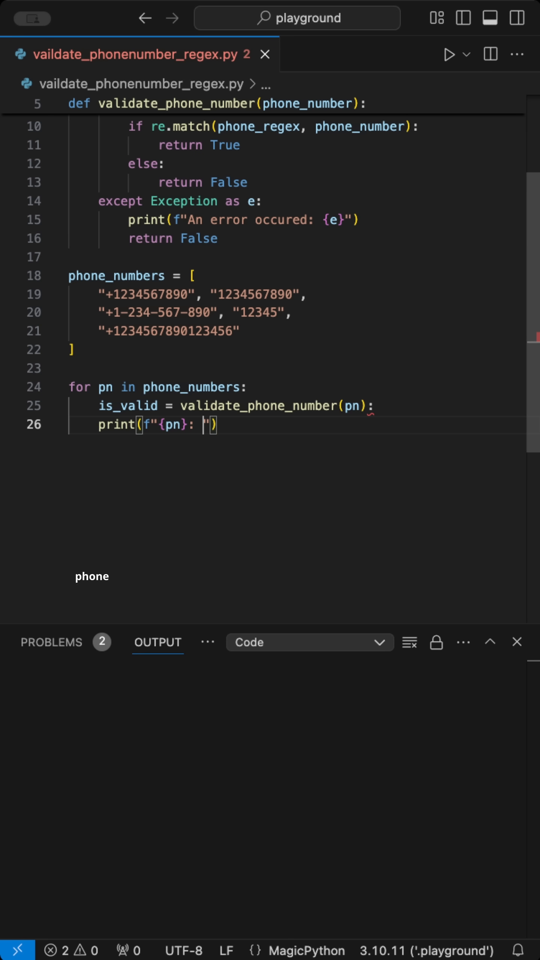
text({''valid)
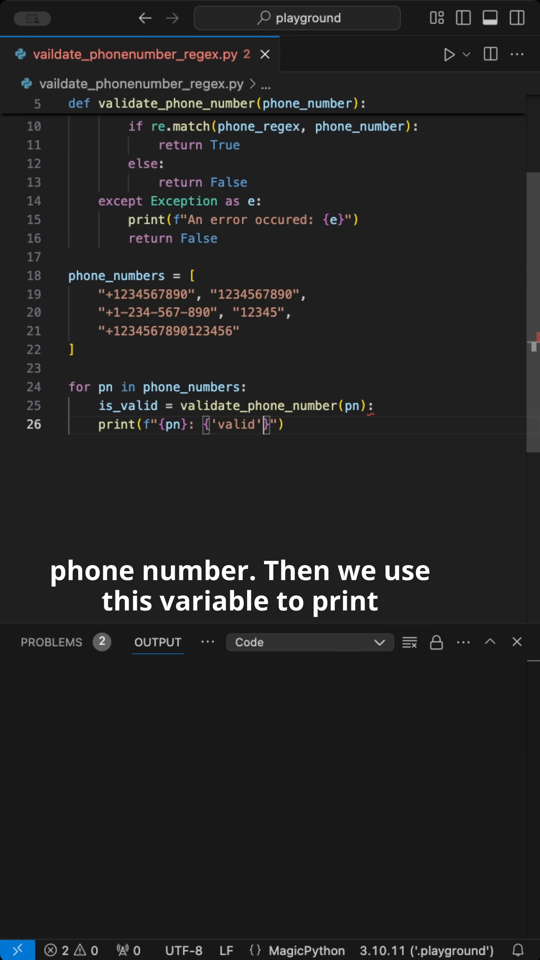
text( if is_valid else )
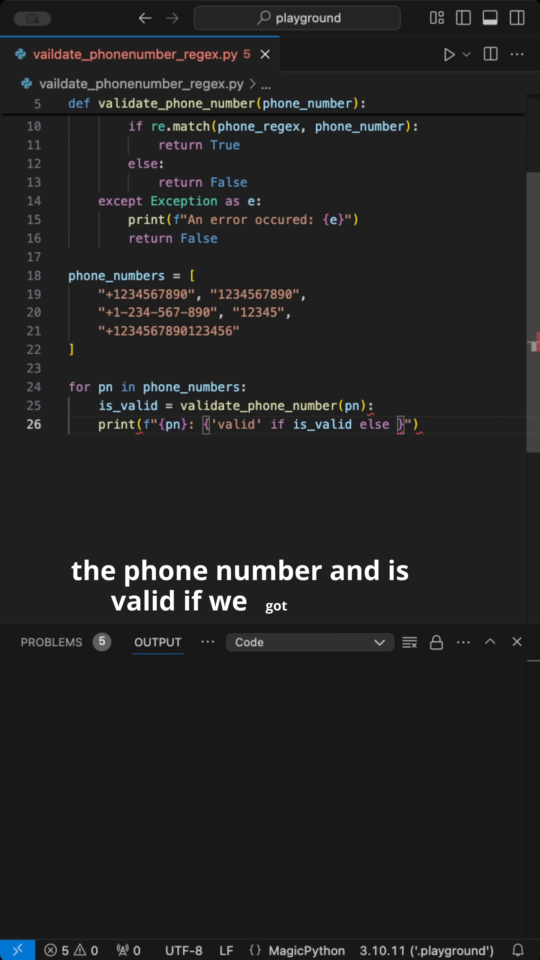
text(')
- Run the script and select the five printed validation results in the Output panel
key(BackSpace)
text(nvlaid)
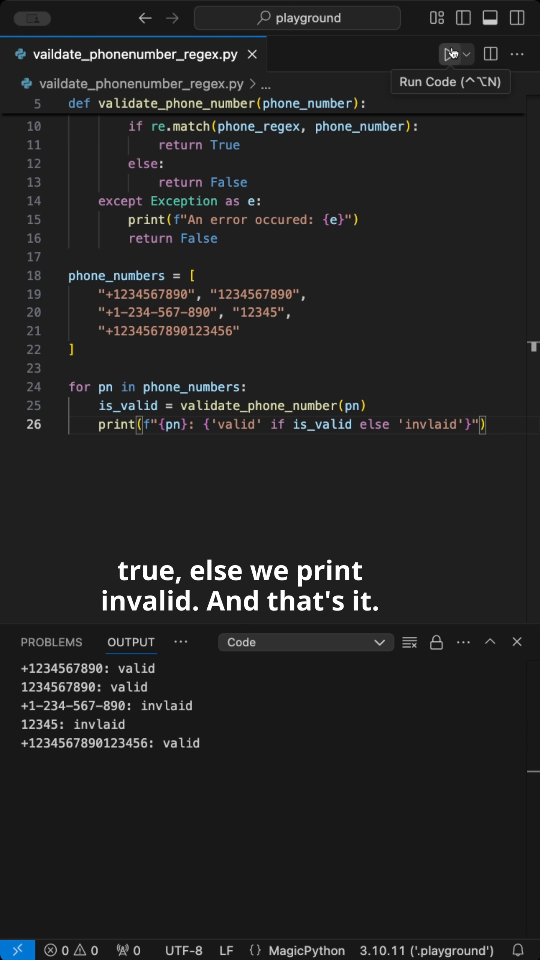
drag(225, 728, 21, 668)
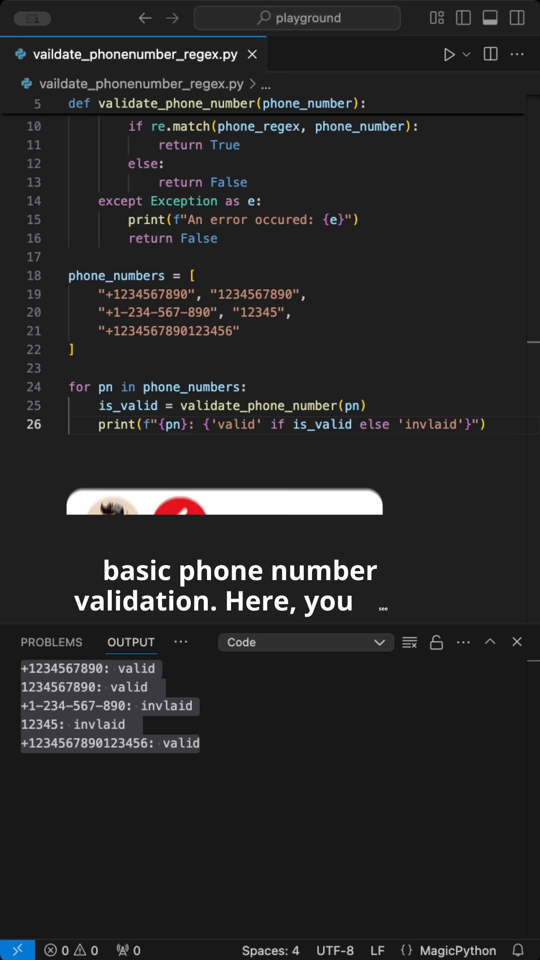
- Paste three recap comments: optional plus, optional 1, and 9 to 15 digits
click(487, 424)
key(Return)
key(Return)
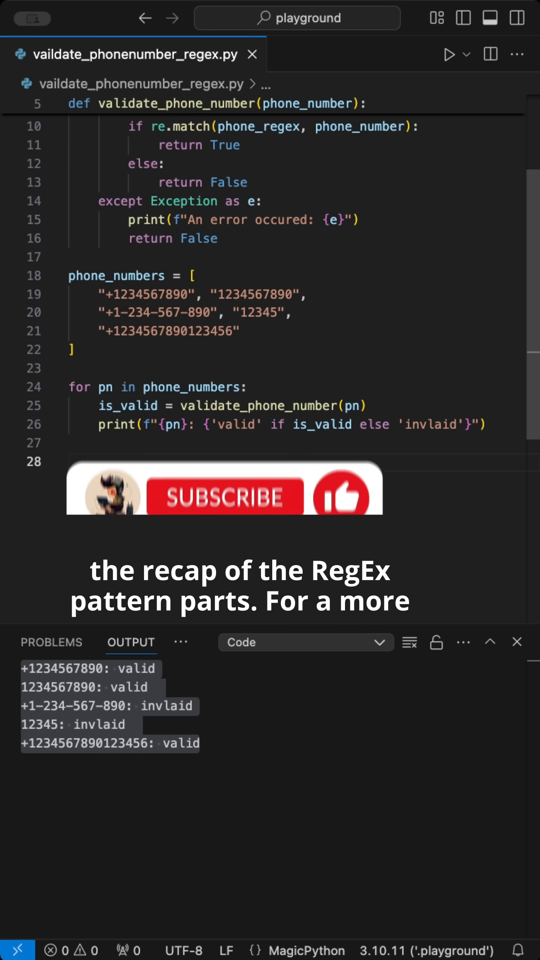
text(# ^\+?: Matches an optional + at the start # 1?: Matches an optional 1 # \d{9,15}$: Matches between 9 and 15 digits.)
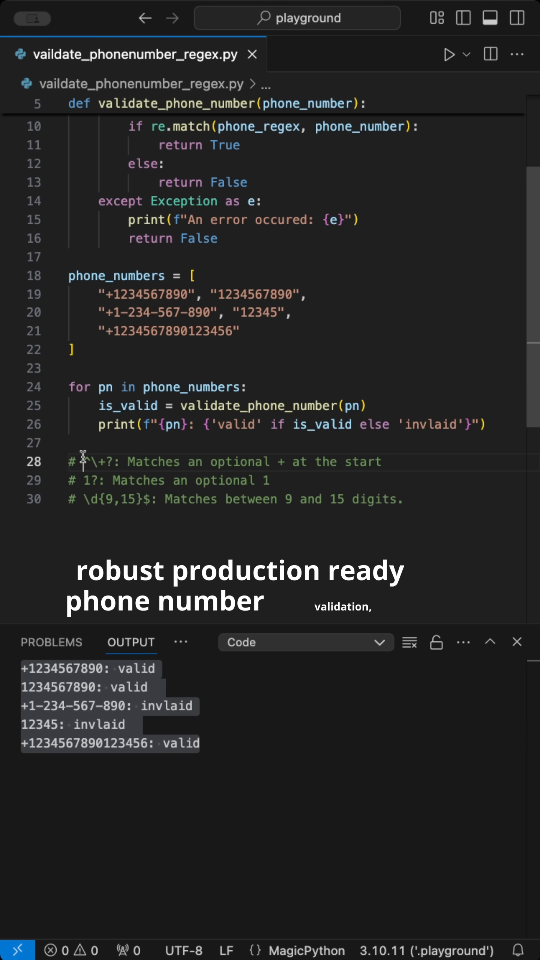
click(327, 753)
scroll(301, 376, up, 5)
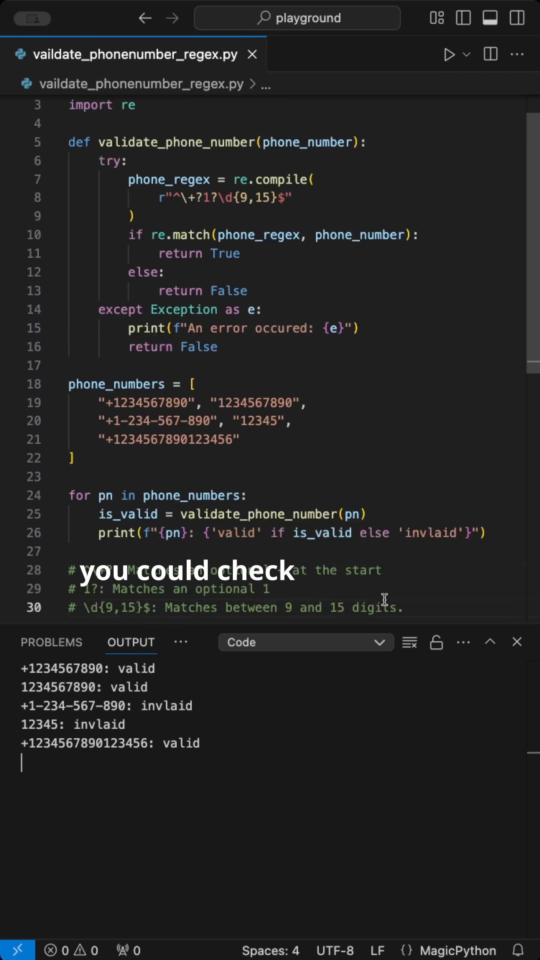